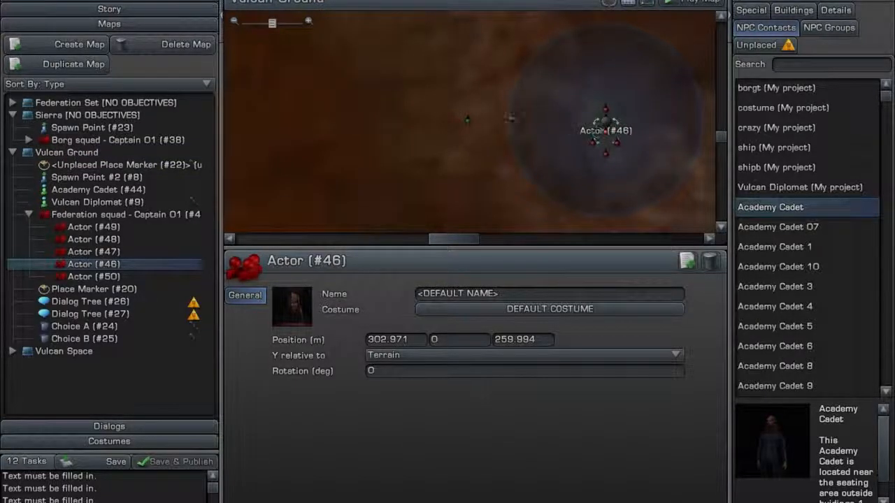
Review the Contact and Legacy Contact behavior types for the Academy Cadet on the Vulcan Ground map without changing its behavior
left_click(442, 85)
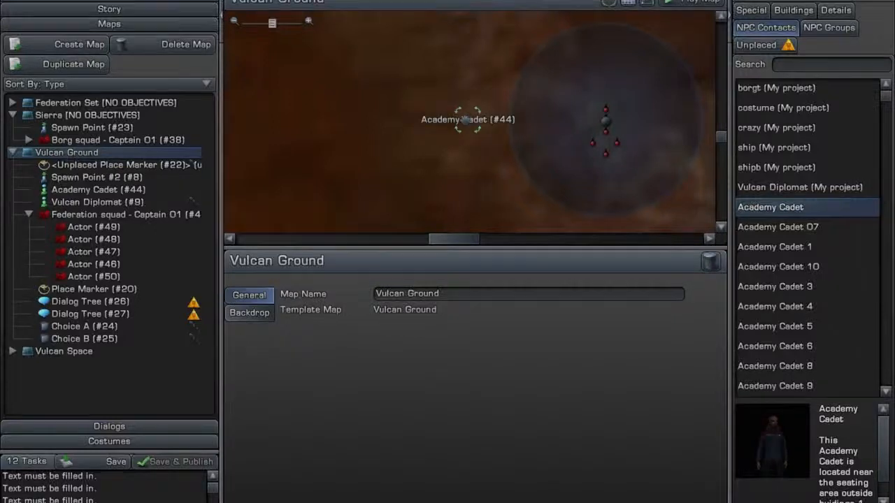
left_click(465, 120)
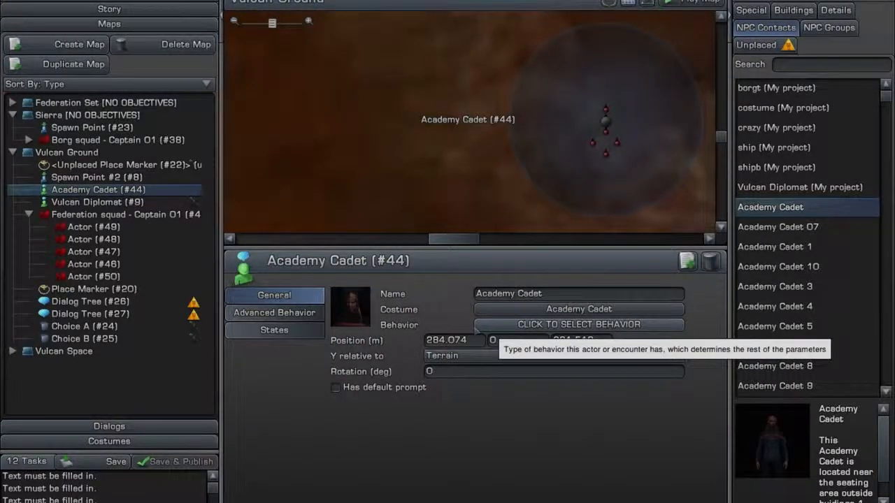
left_click(507, 327)
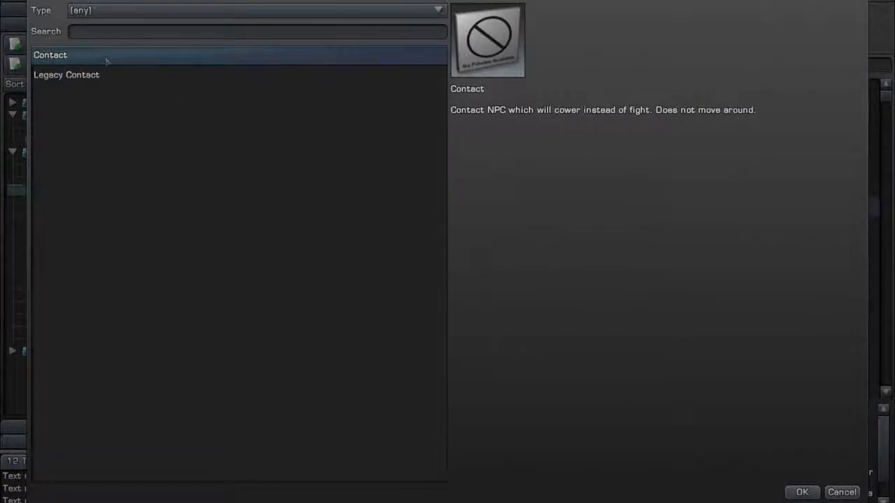
left_click(110, 82)
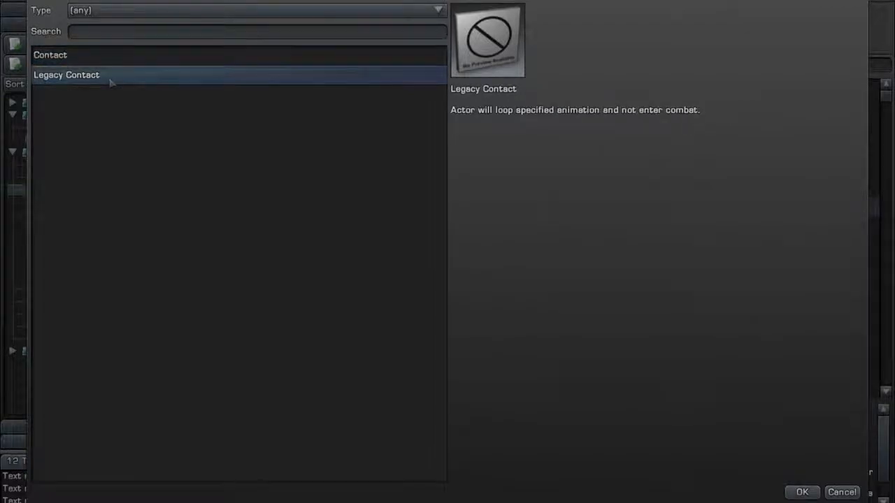
left_click(81, 59)
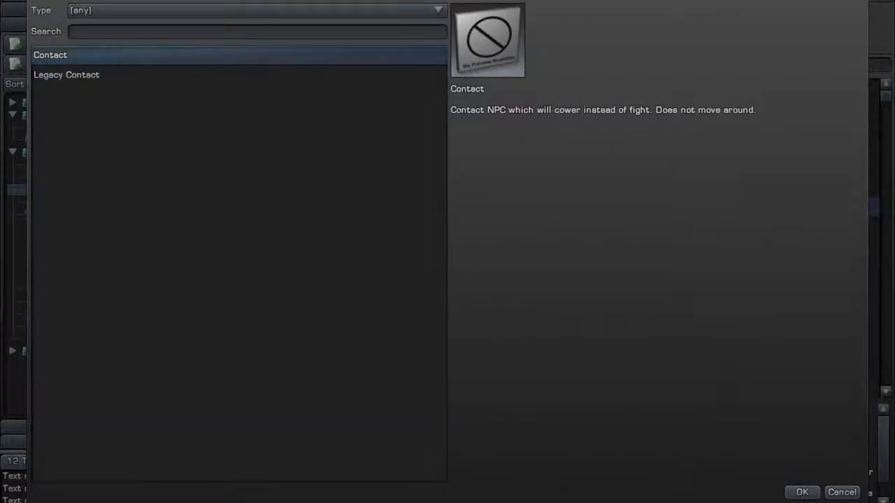
left_click(842, 492)
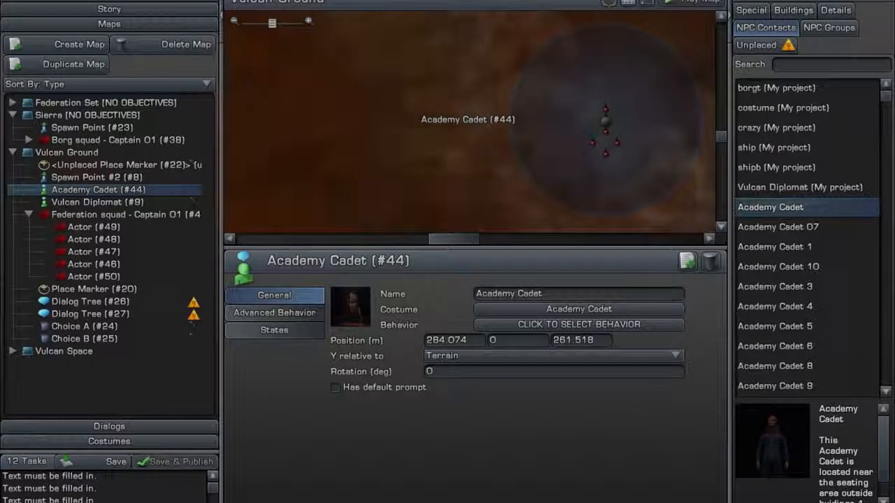
Review the available behavior types for the Federation squad - Captain 01 group, keep Legacy Combat, and open its advanced behavior settings
left_click(605, 116)
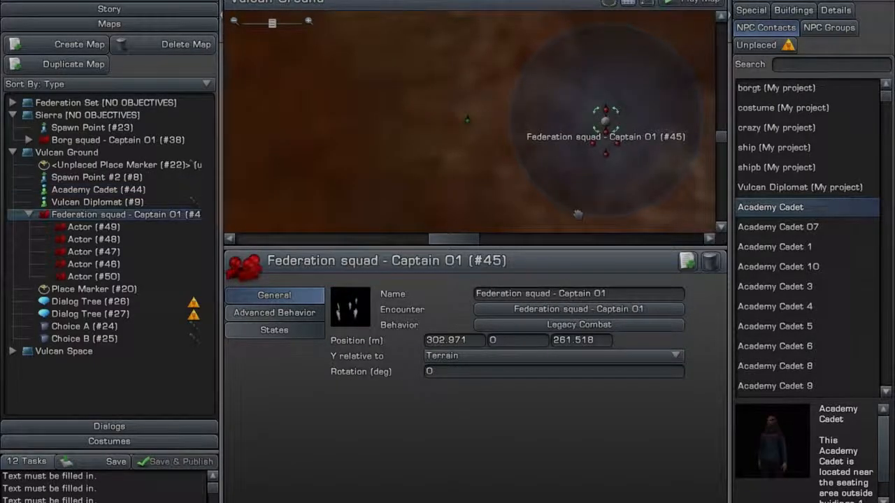
left_click(539, 325)
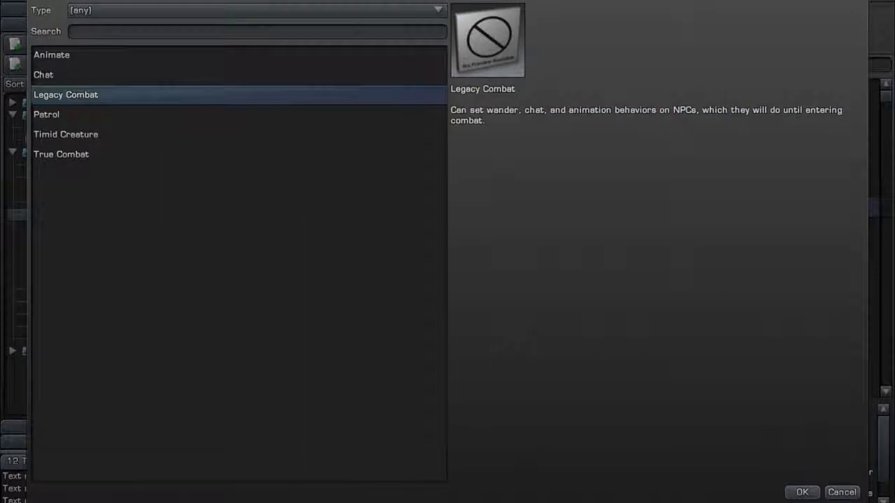
left_click(63, 61)
left_click(58, 75)
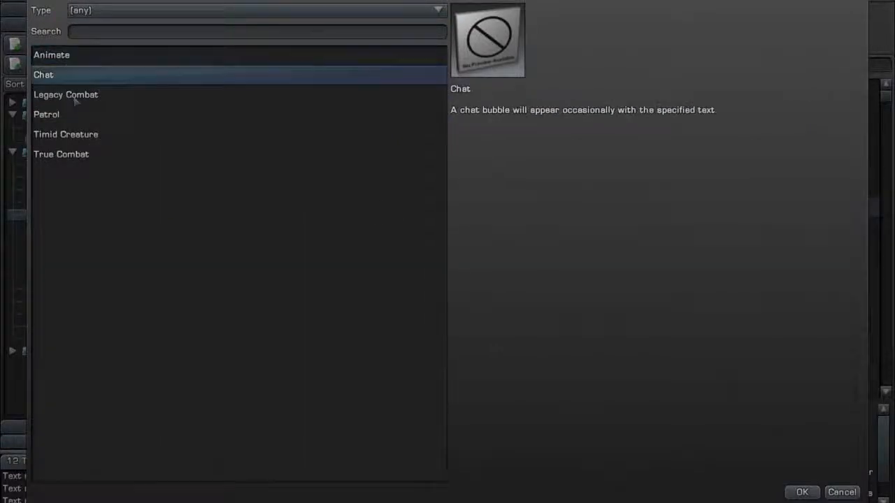
left_click(78, 102)
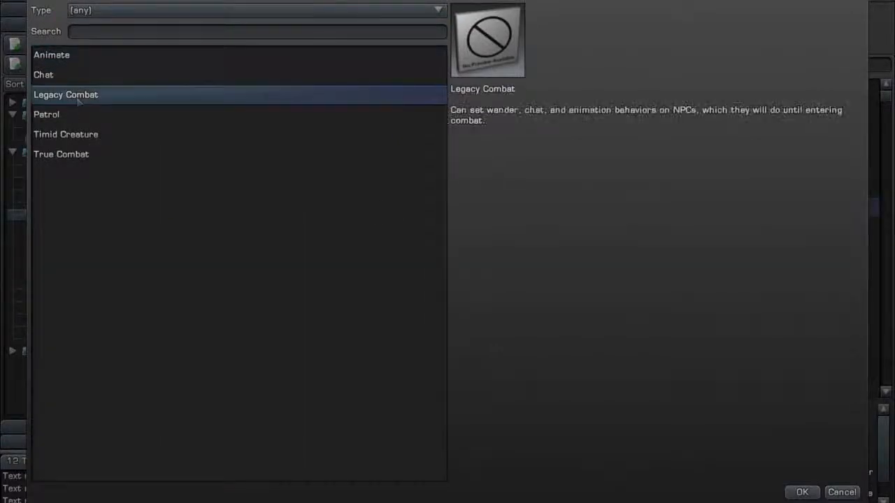
left_click(73, 57)
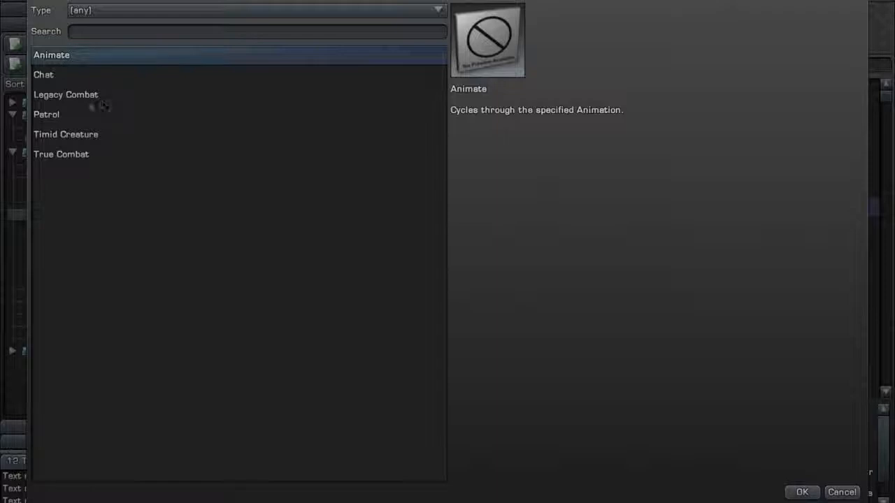
left_click(53, 79)
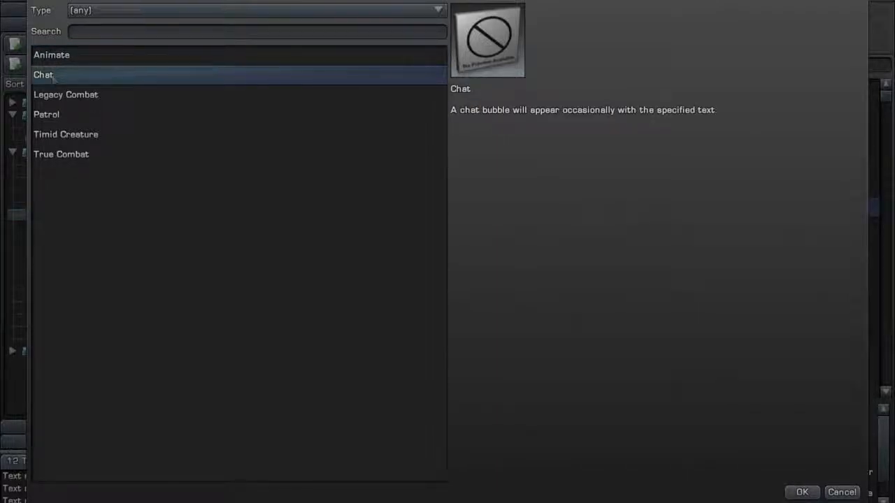
left_click(86, 96)
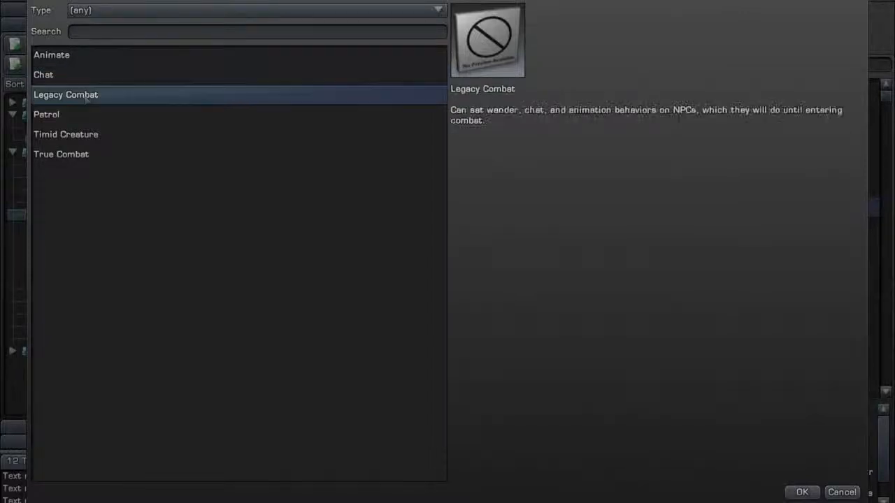
left_click(83, 157)
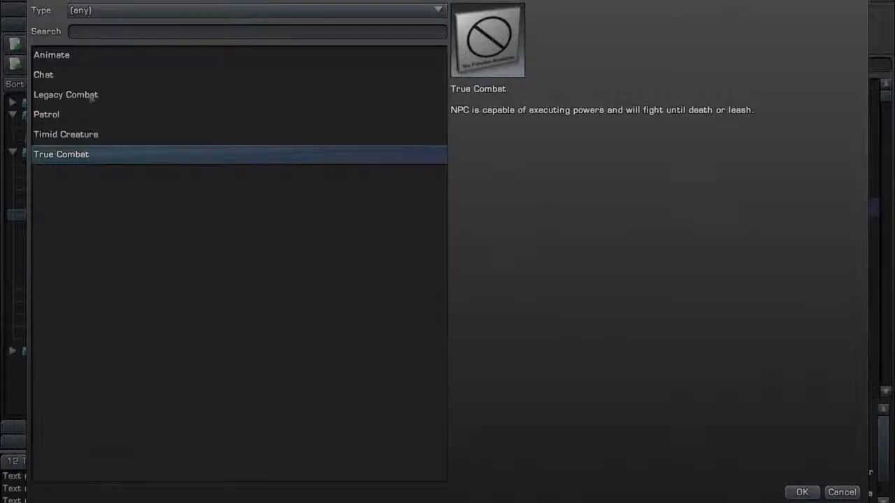
left_click(92, 97)
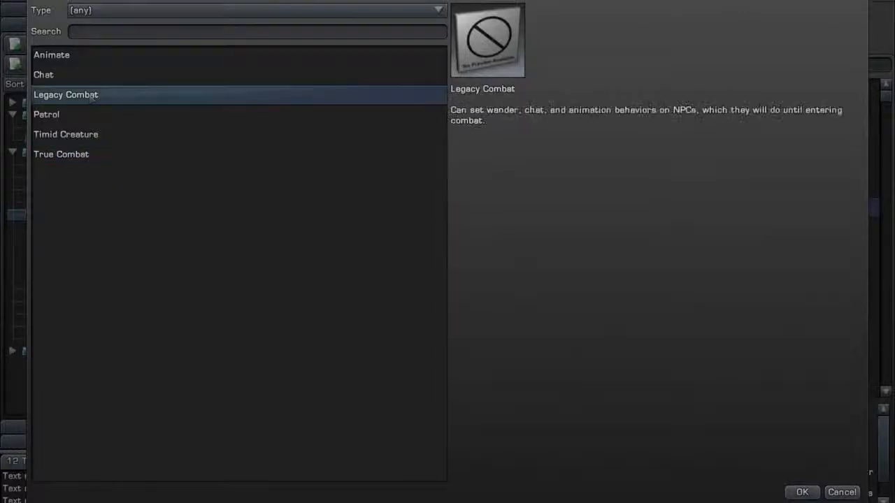
left_click(802, 493)
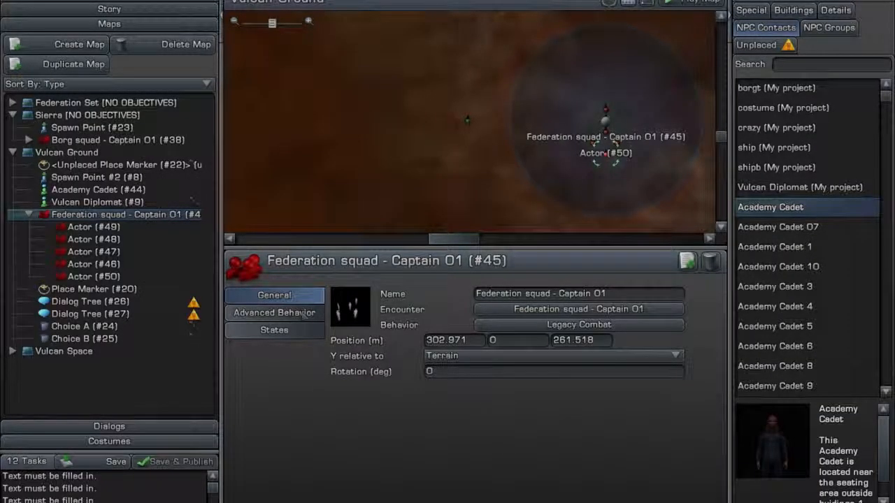
left_click(306, 314)
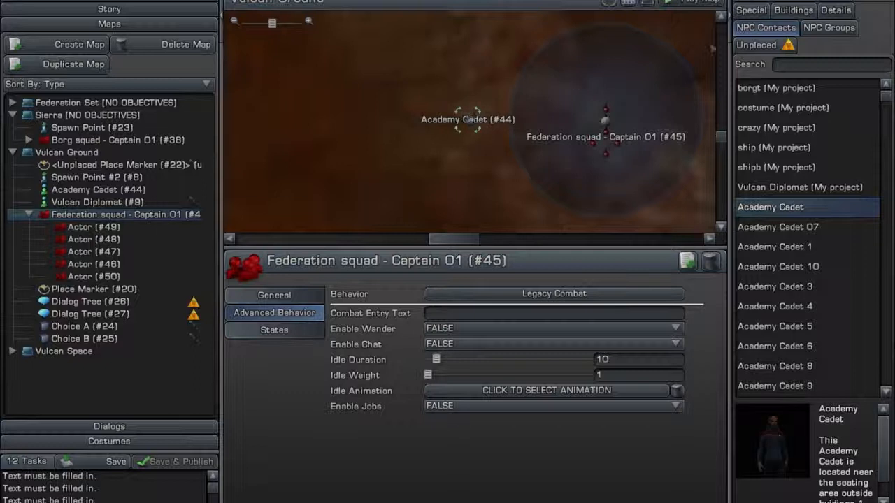
Search the NPC groups for "single" and place Targ neutral - single near the Academy Cadet, at about 286.5, 0, 268.2 m
left_click(833, 31)
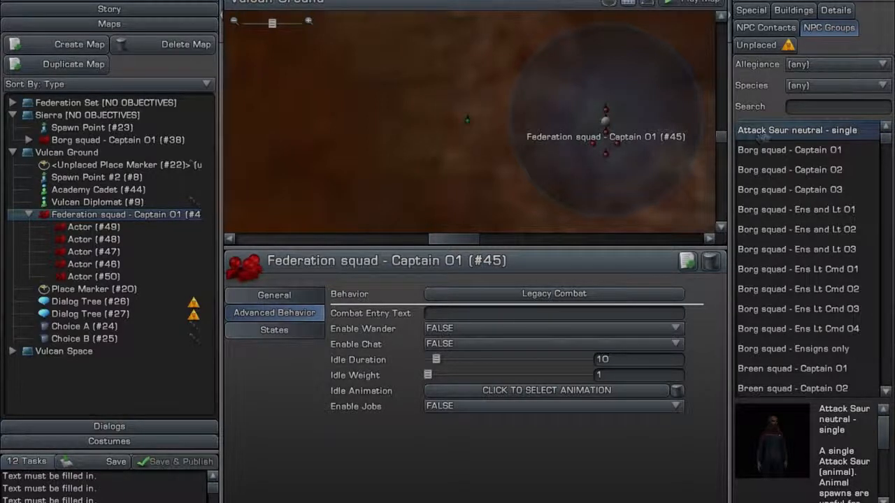
left_click(808, 107)
type("s")
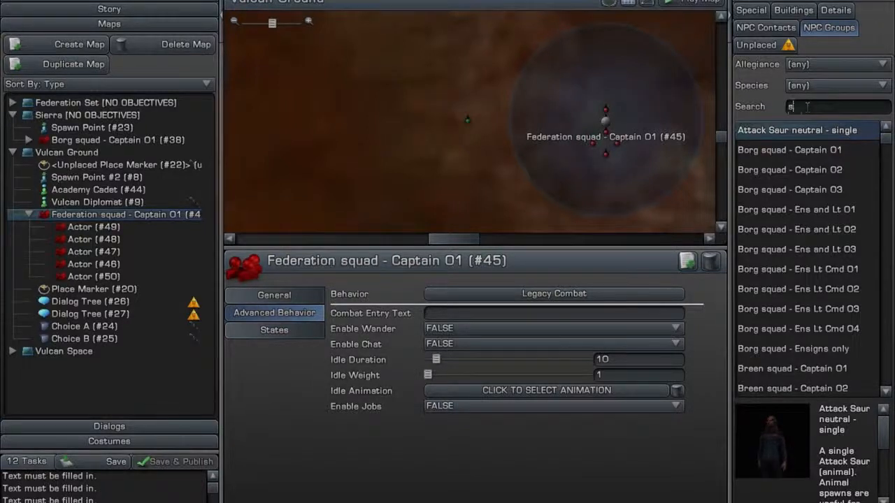
type("ingle")
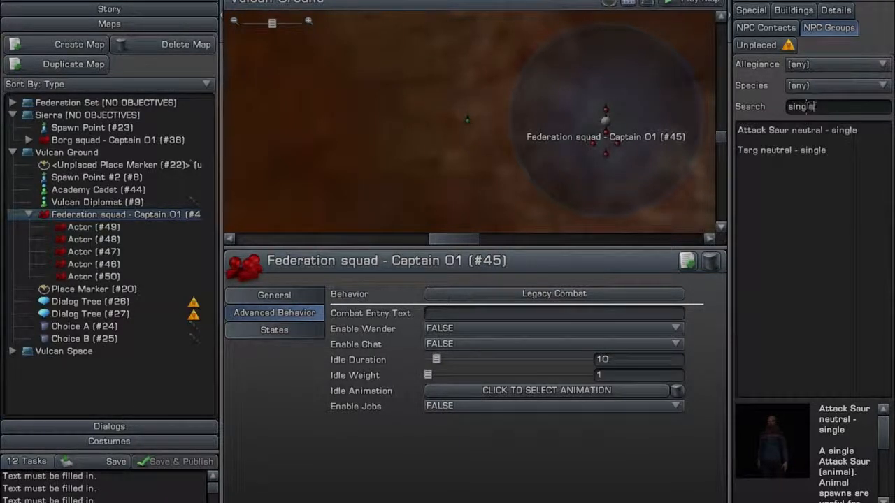
left_click(778, 150)
left_click(523, 96)
scroll(470, 144, "up", 3)
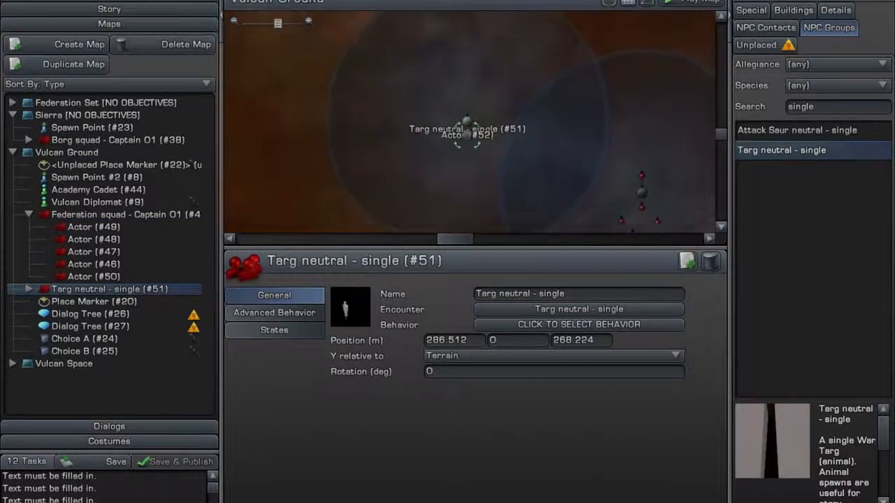
scroll(478, 165, "up", 1)
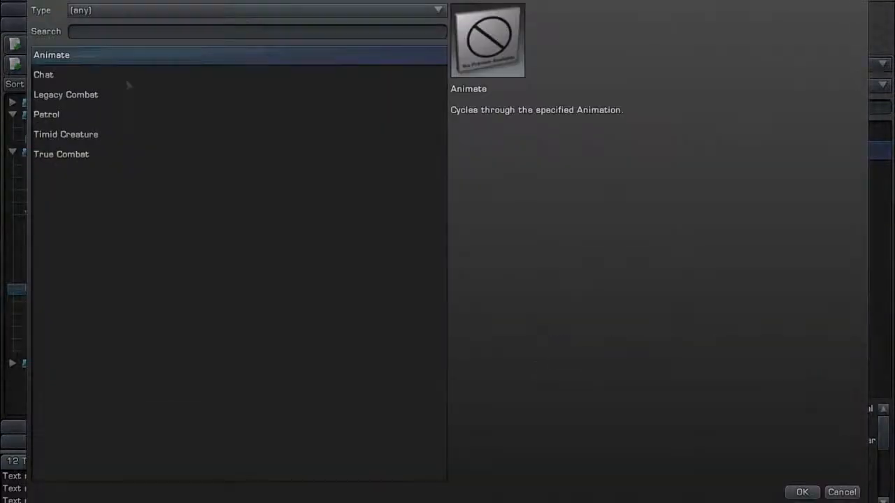
Examine the behavior types offered for the Targ group and compare the Attack Saur and Targ single groups in the library
left_click(579, 324)
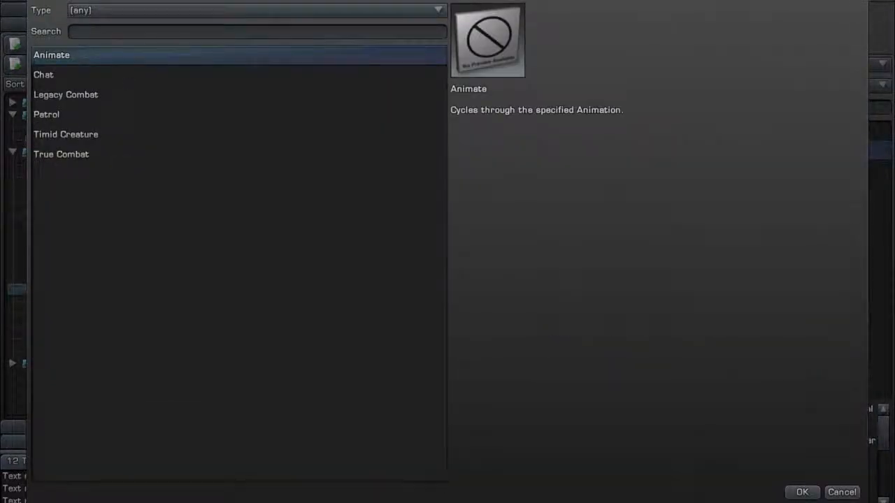
left_click(842, 493)
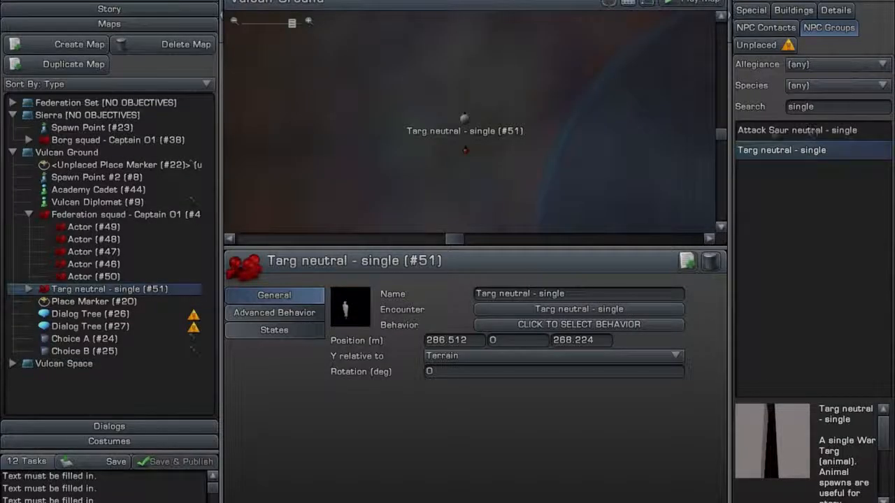
left_click(775, 132)
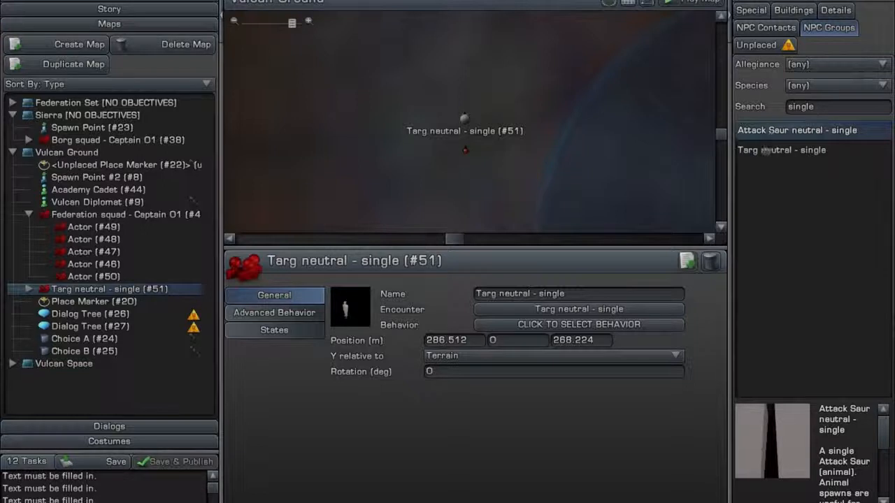
left_click(767, 151)
left_click(772, 132)
left_click(768, 151)
left_click(779, 131)
Set Enable Wander to TRUE in the advanced behavior of the Federation squad - Captain 01 group on Vulcan Ground
left_click(105, 216)
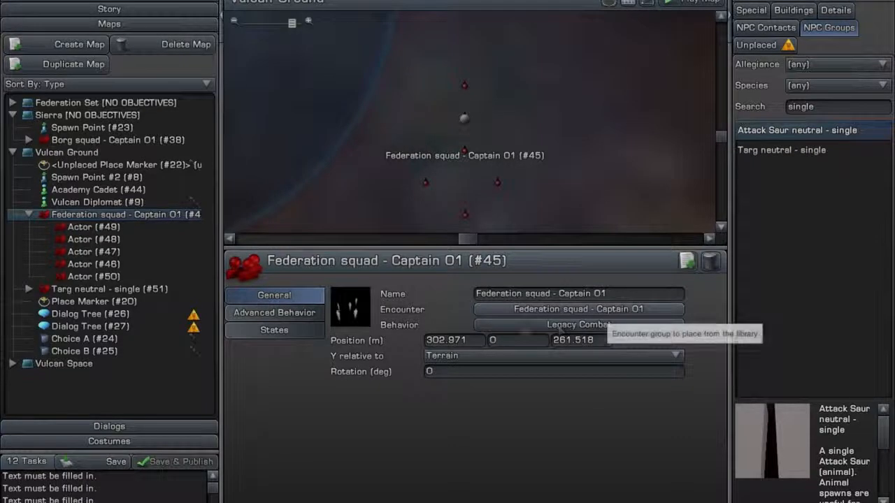
left_click(292, 314)
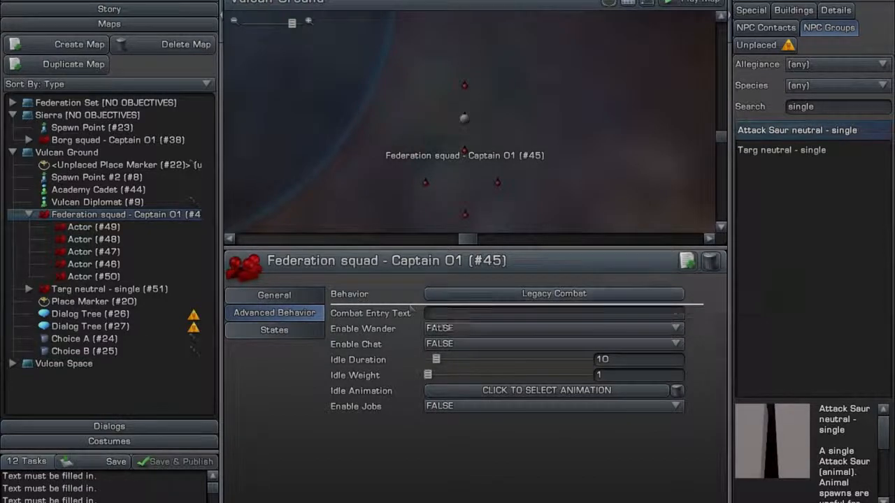
left_click(435, 313)
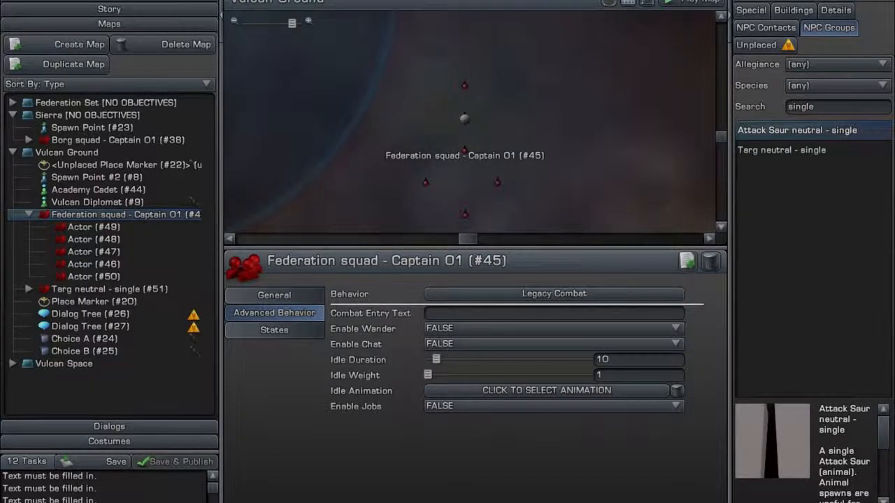
left_click(476, 331)
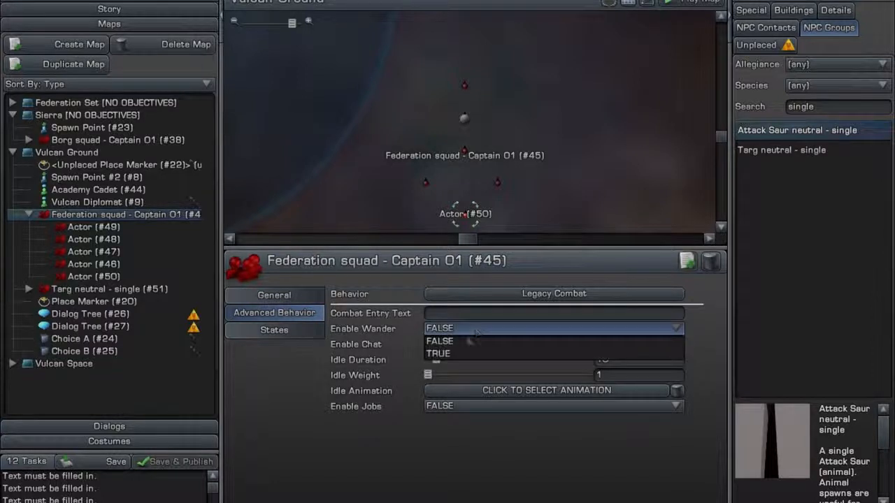
left_click(461, 355)
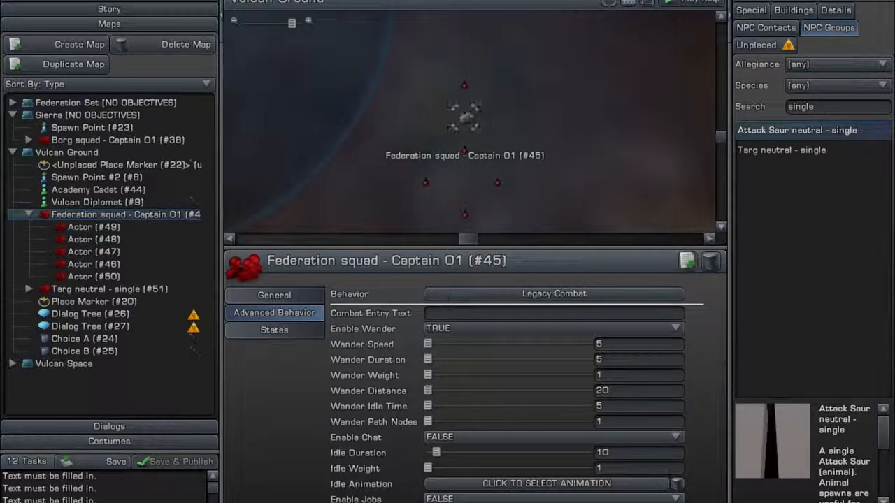
Set Enable Chat to TRUE in the Federation squad - Captain 01 group's Legacy Combat behavior
left_click(466, 120)
left_click_drag(723, 137, 723, 140)
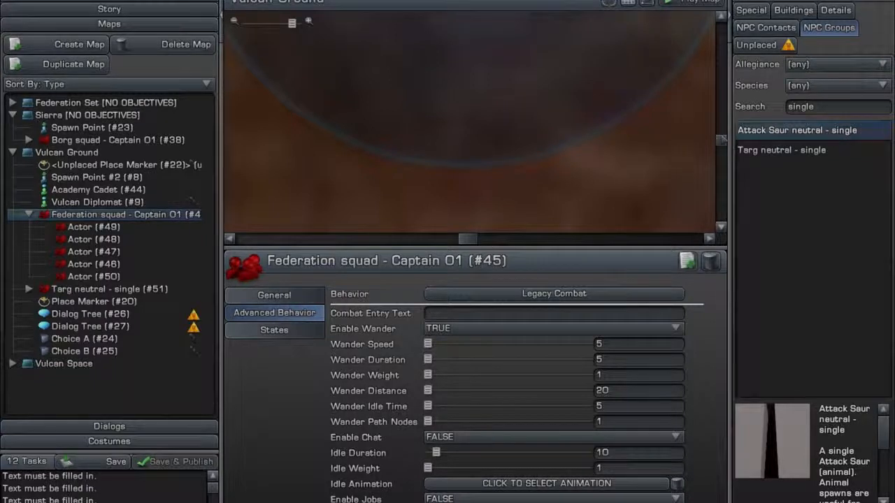
scroll(607, 115, "down", 1)
scroll(576, 140, "down", 7)
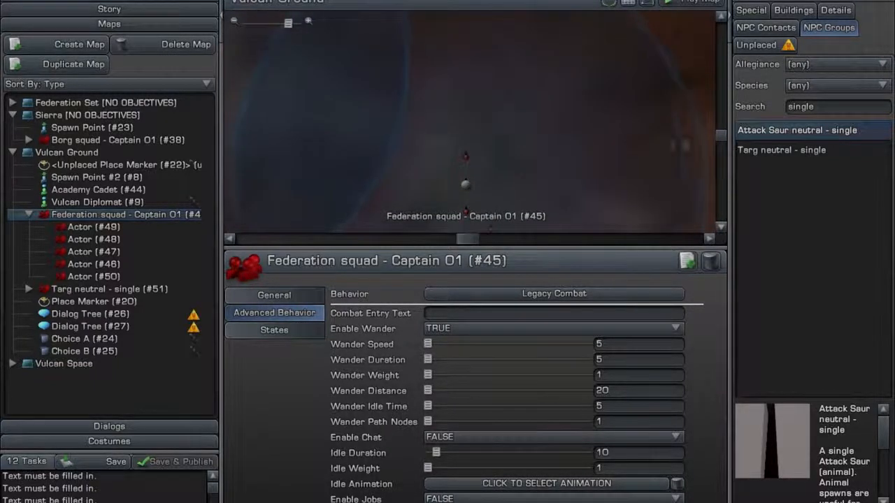
left_click(721, 228)
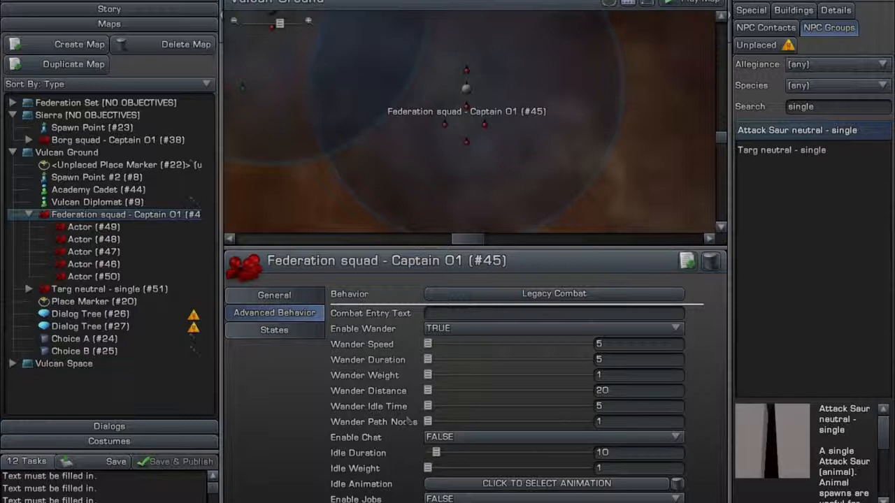
left_click(503, 439)
left_click(489, 463)
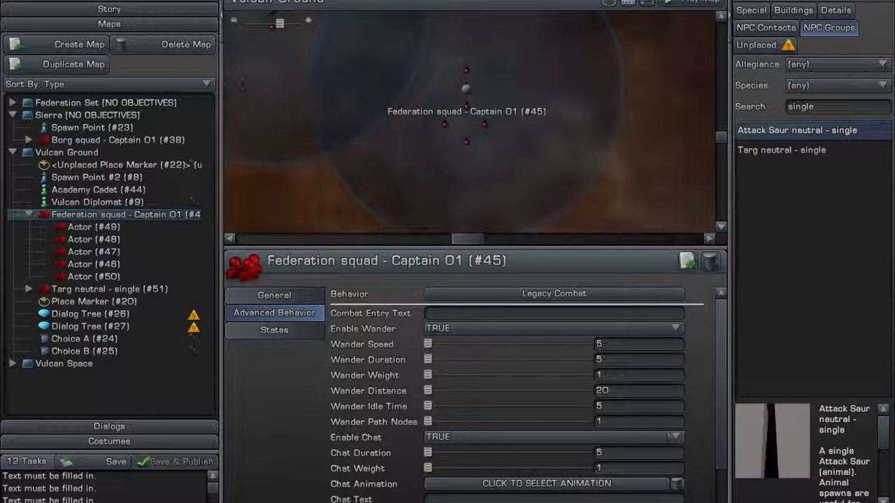
scroll(518, 391, "down", 3)
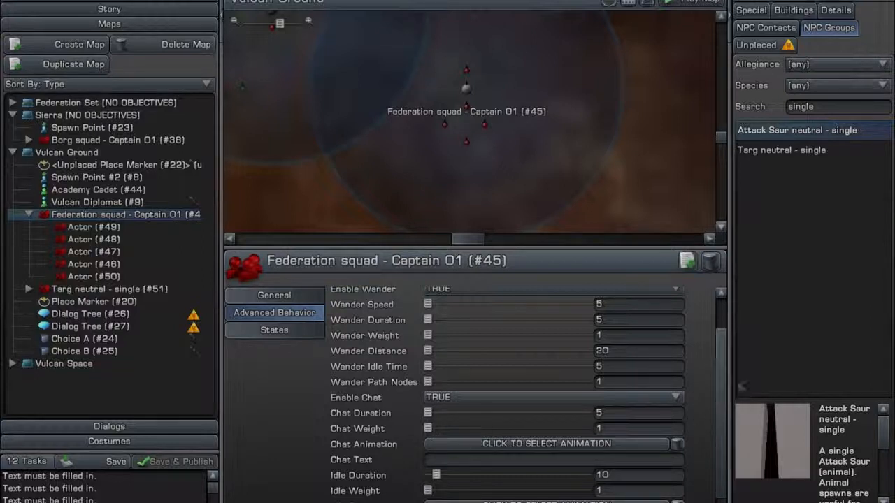
Look through the animations available for the Federation squad's Idle Animation without assigning one
scroll(720, 393, "down", 1)
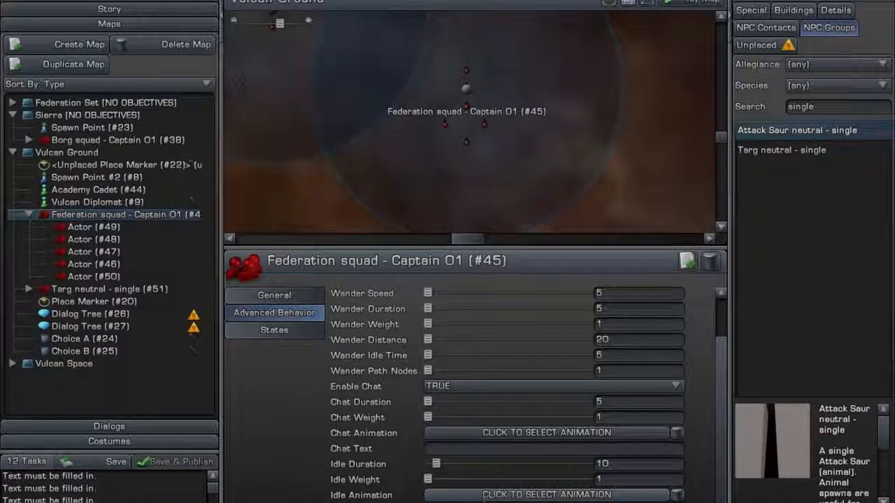
left_click(485, 495)
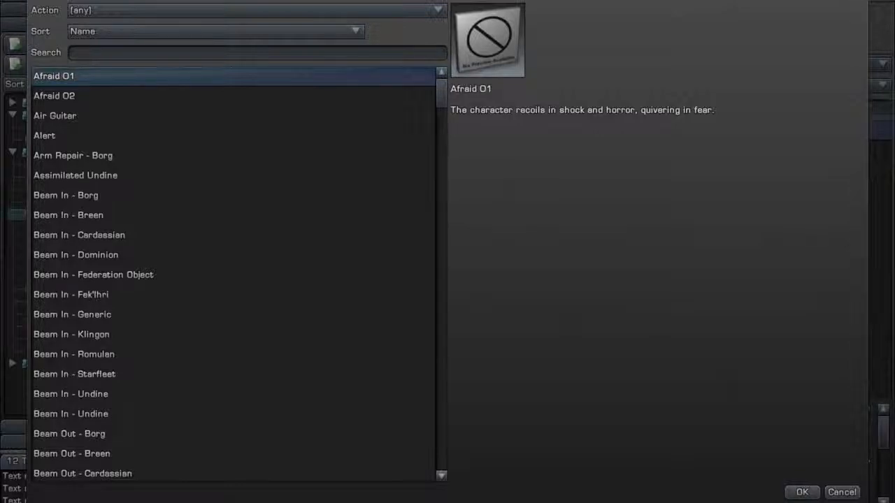
left_click(842, 493)
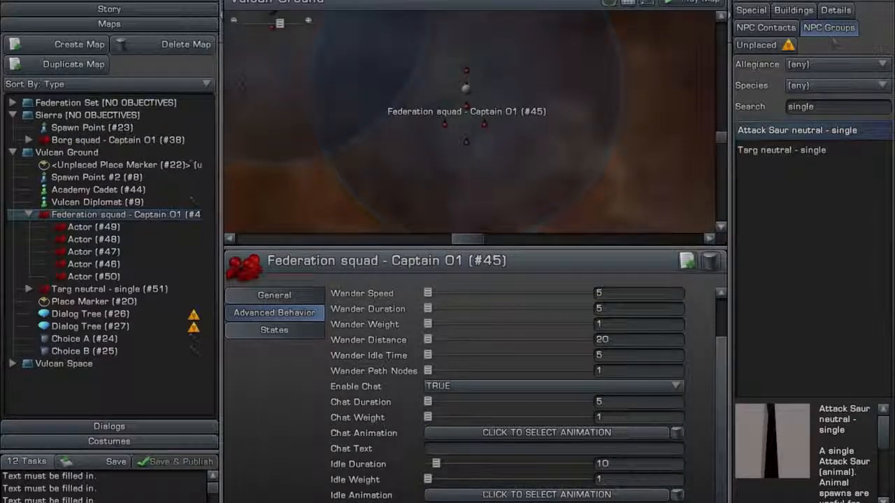
Search the detail objects for "console" and preview Console - Auction 06
left_click(836, 10)
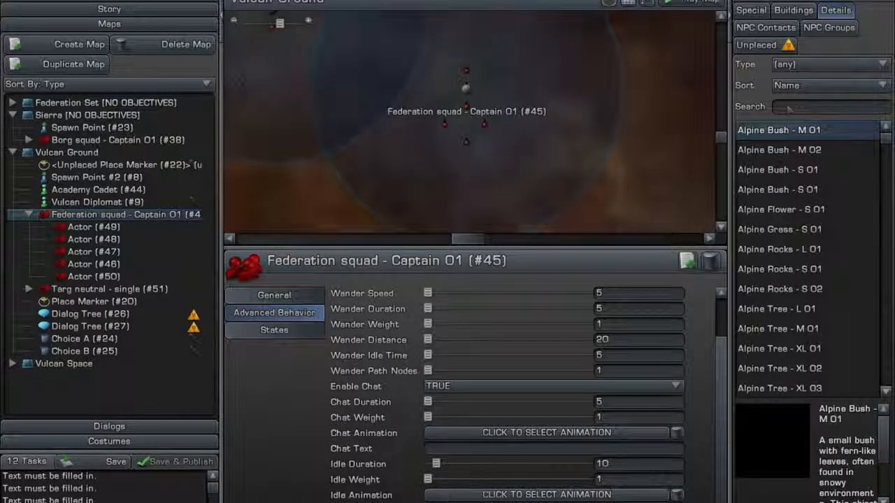
left_click(790, 107)
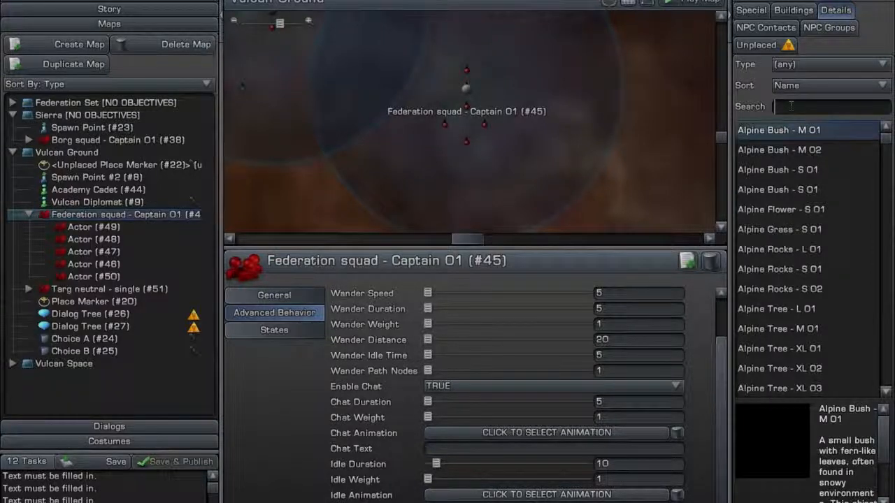
type("console")
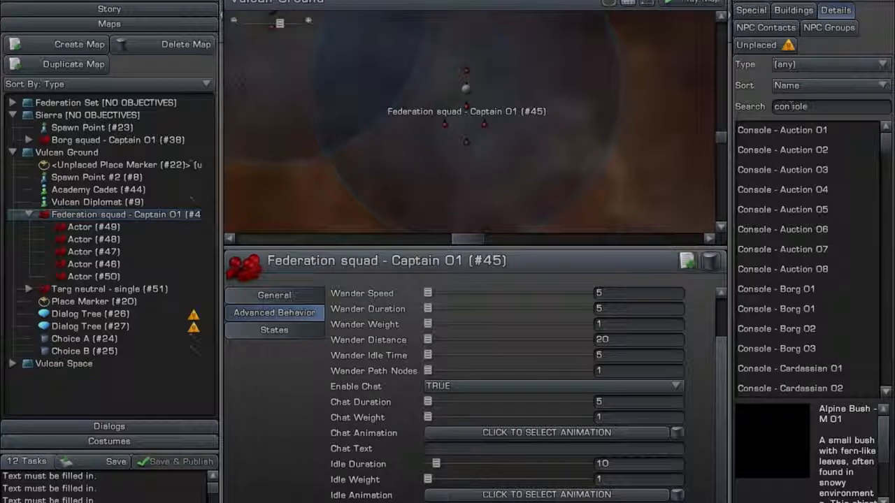
left_click(772, 231)
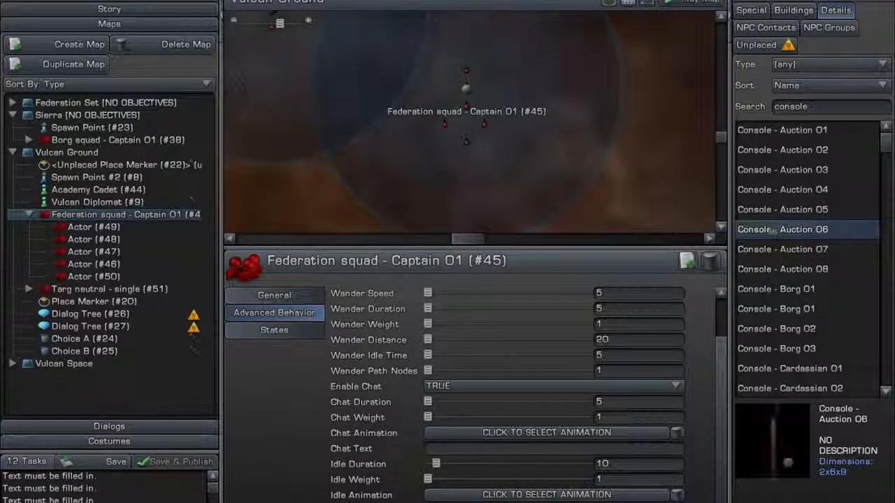
left_click(809, 469)
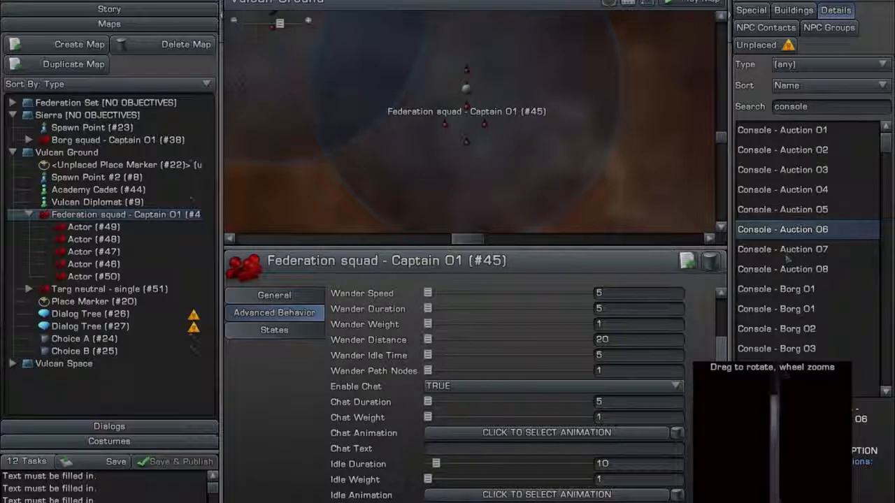
scroll(784, 255, "down", 3)
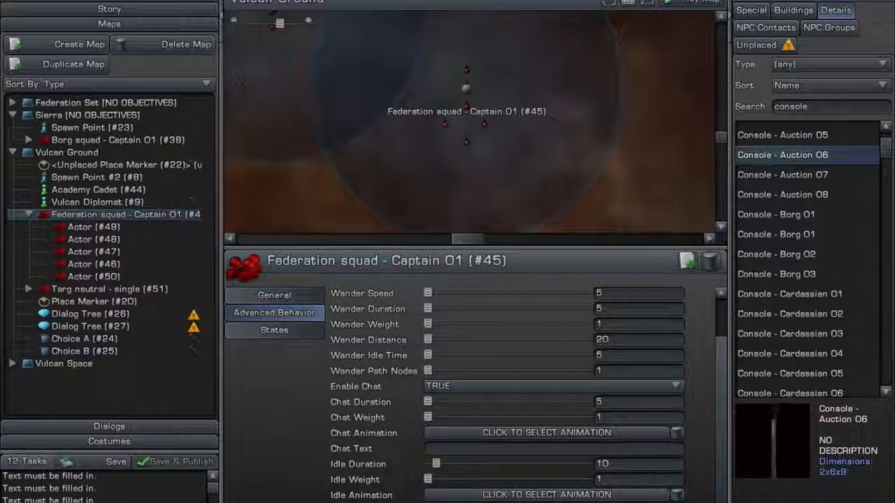
Set Enable Jobs to TRUE in the Federation squad - Captain 01 group's Legacy Combat behavior
left_click(486, 500)
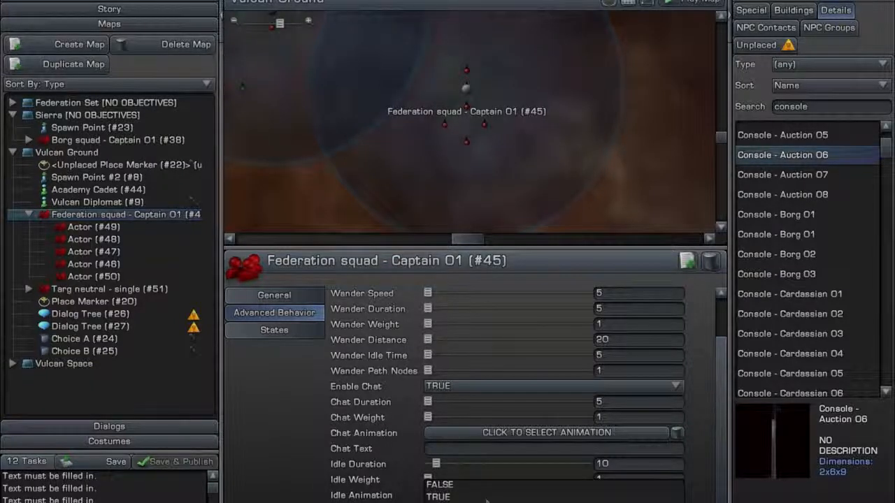
left_click(463, 498)
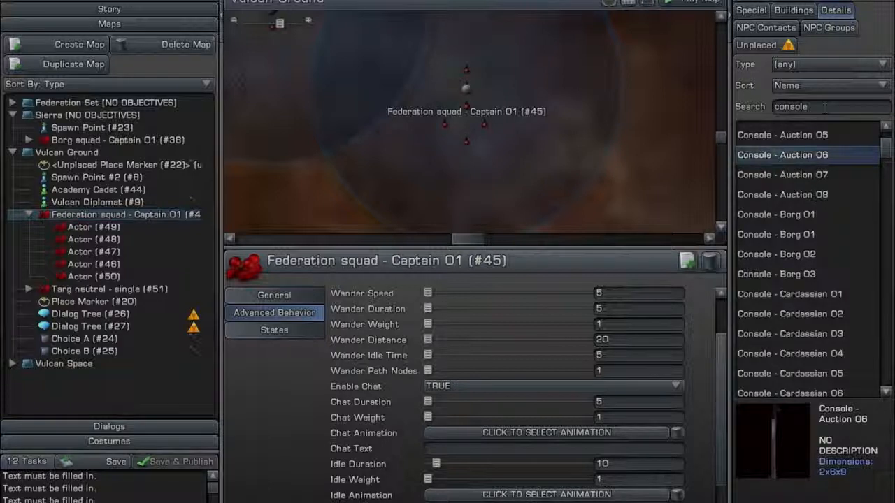
left_click(807, 106)
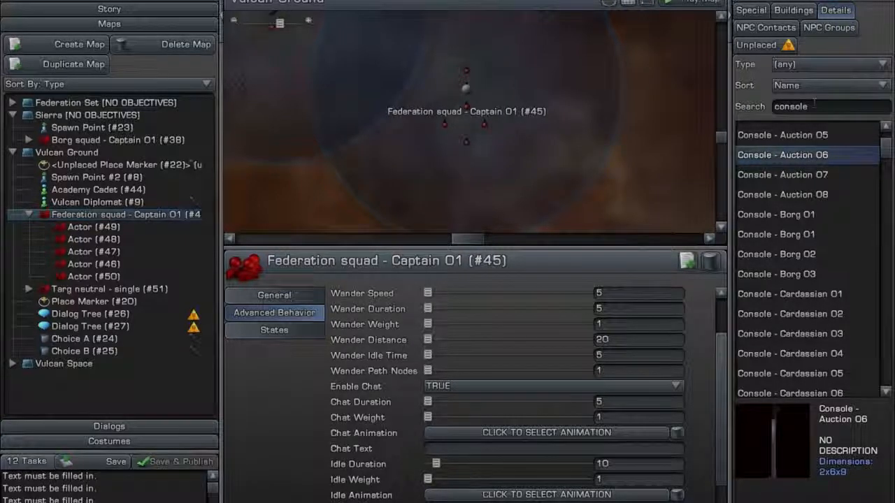
left_click_drag(814, 105, 740, 108)
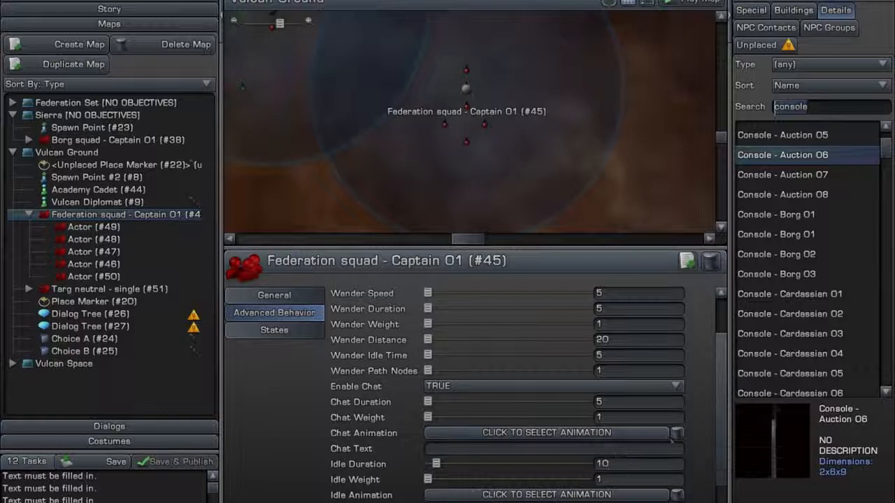
Enlarge the Federation squad's properties area to show all behavior settings and set Wander Weight to 4
scroll(657, 440, "down", 2)
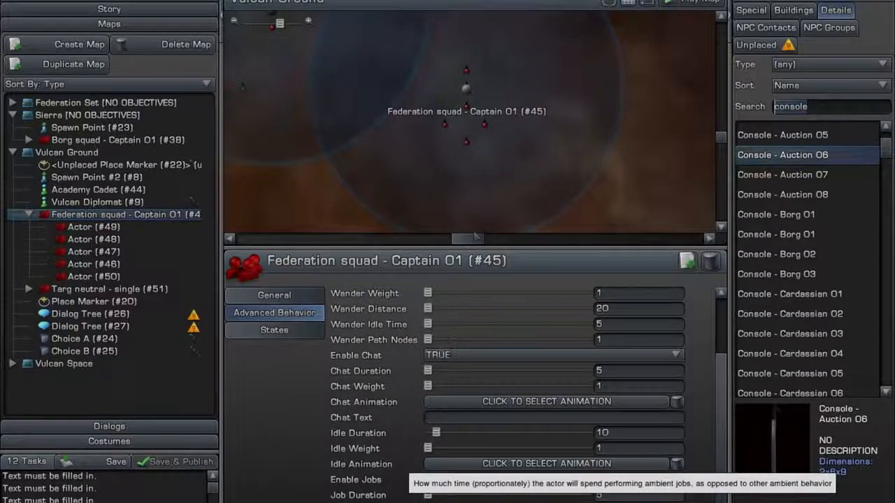
left_click_drag(503, 246, 504, 40)
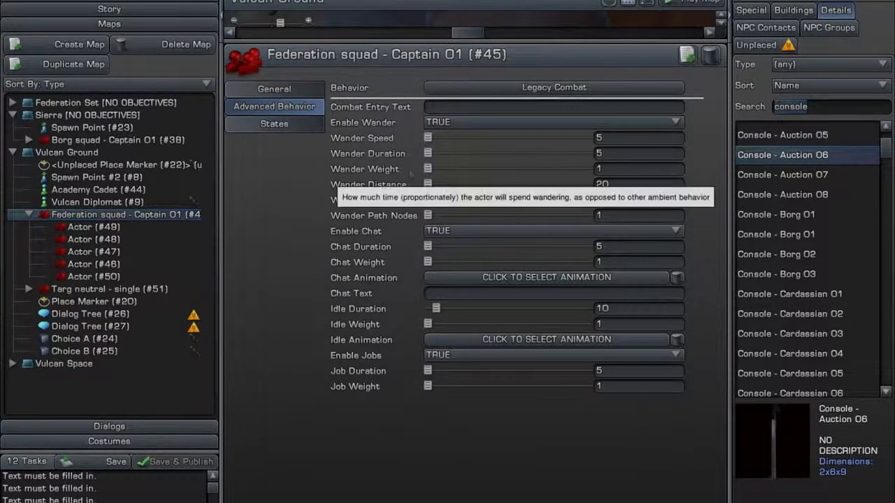
left_click_drag(429, 169, 452, 169)
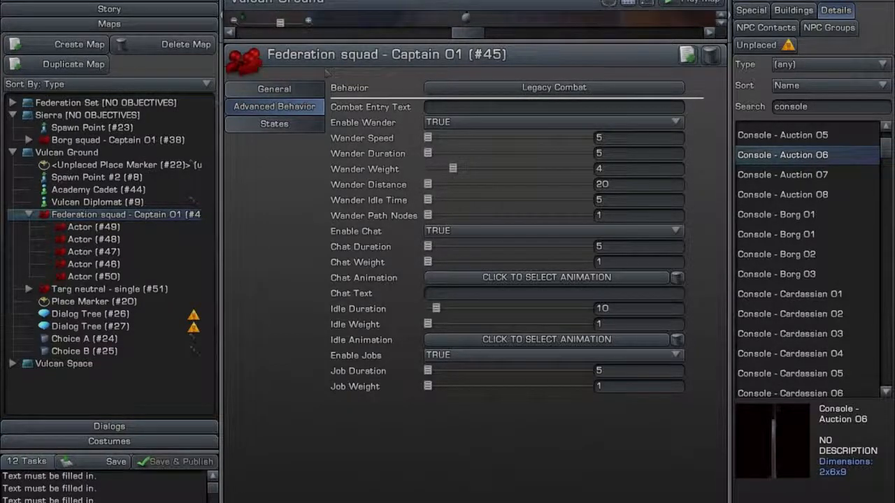
Review the behavior types offered for the Federation squad - Captain 01 group, keeping Legacy Combat
left_click(250, 89)
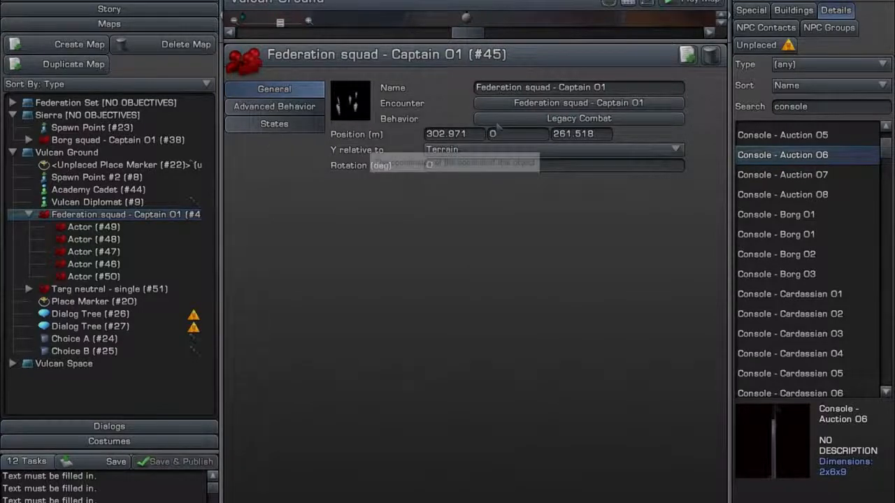
left_click(542, 118)
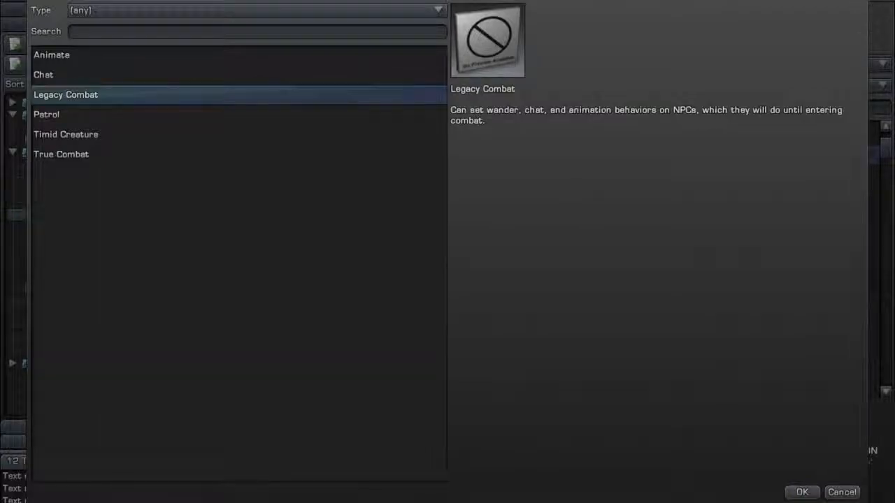
left_click(802, 492)
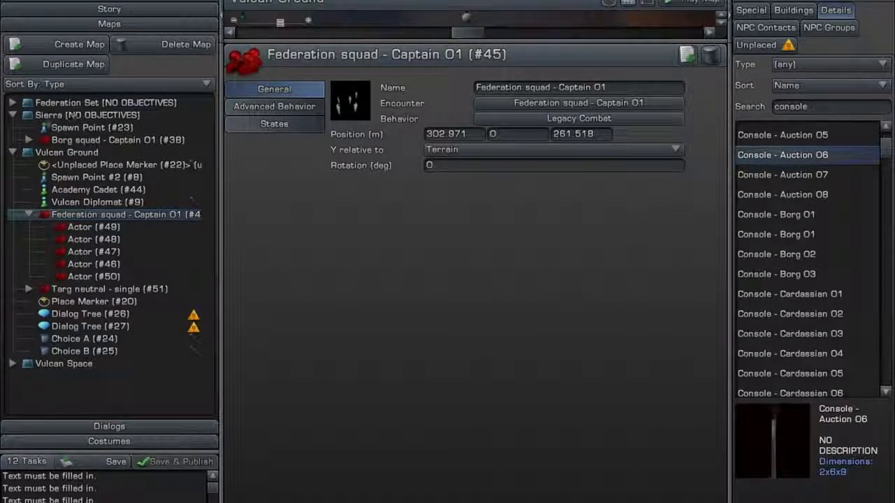
Open the Sierra map and assign the Patrol behavior to the Borg squad - Captain 01 group
left_click(73, 114)
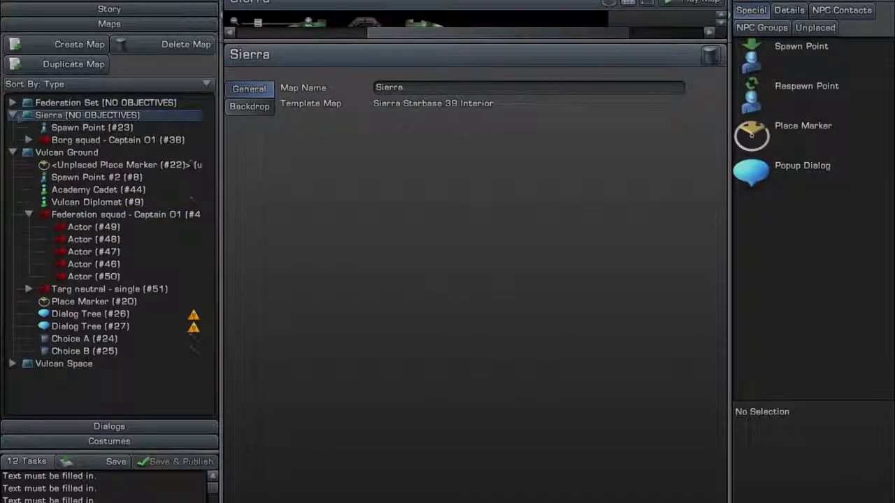
left_click(13, 116)
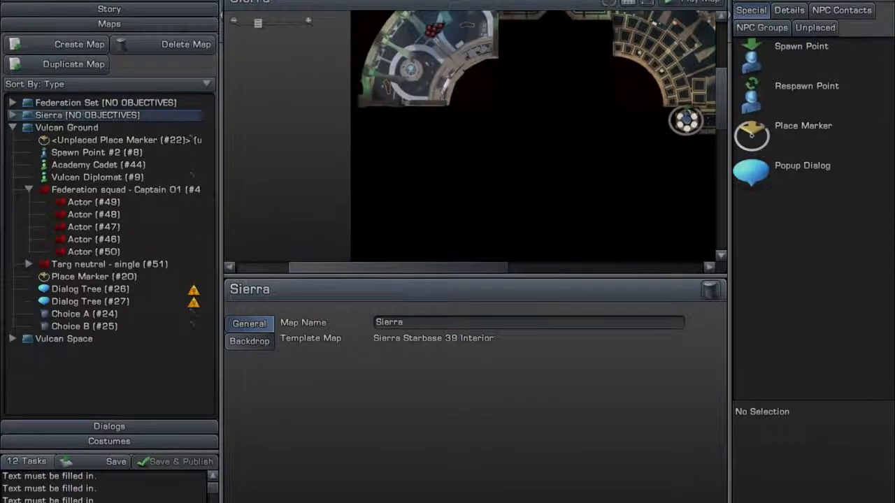
left_click_drag(723, 99, 730, 63)
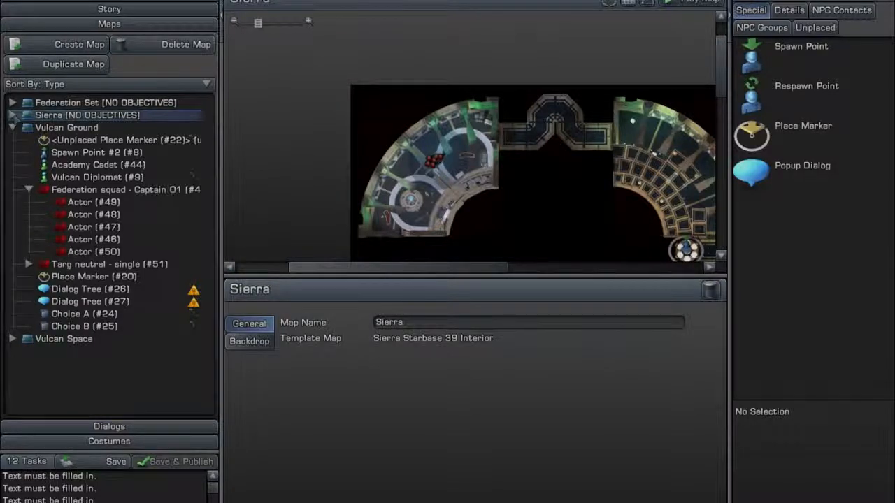
left_click(12, 115)
left_click(86, 140)
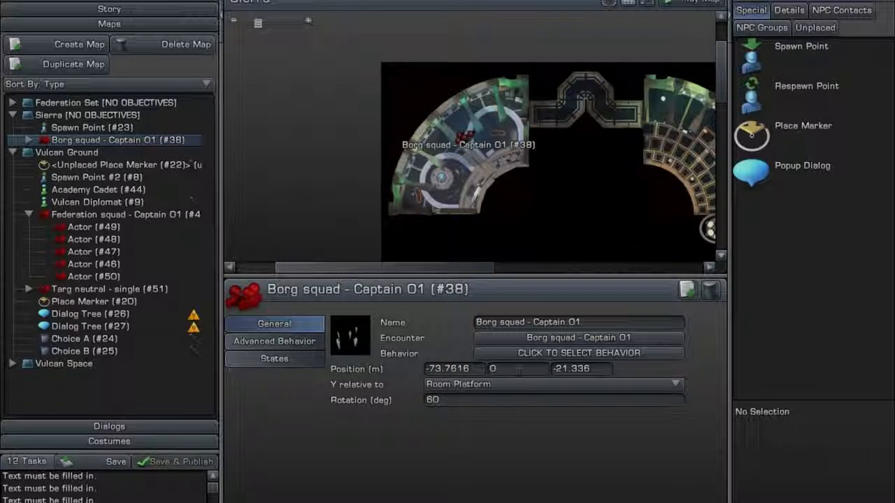
left_click(521, 353)
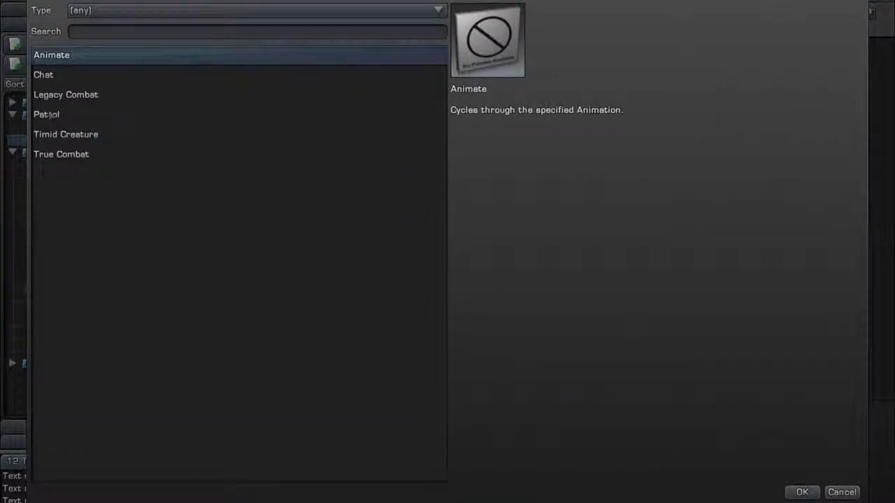
left_click(51, 115)
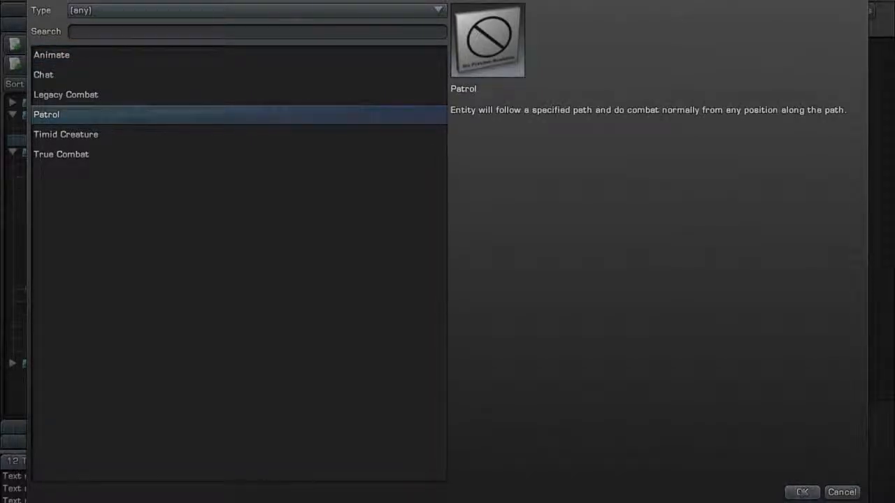
left_click(803, 492)
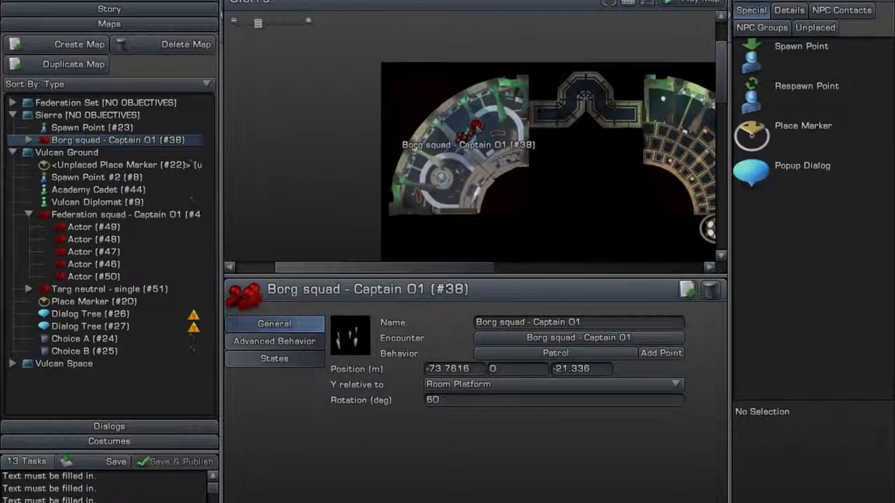
Open the Borg squad's advanced patrol behavior and move its patrol point to about -67.7, 0, -19.5 m
scroll(503, 173, "up", 5)
scroll(503, 173, "up", 1)
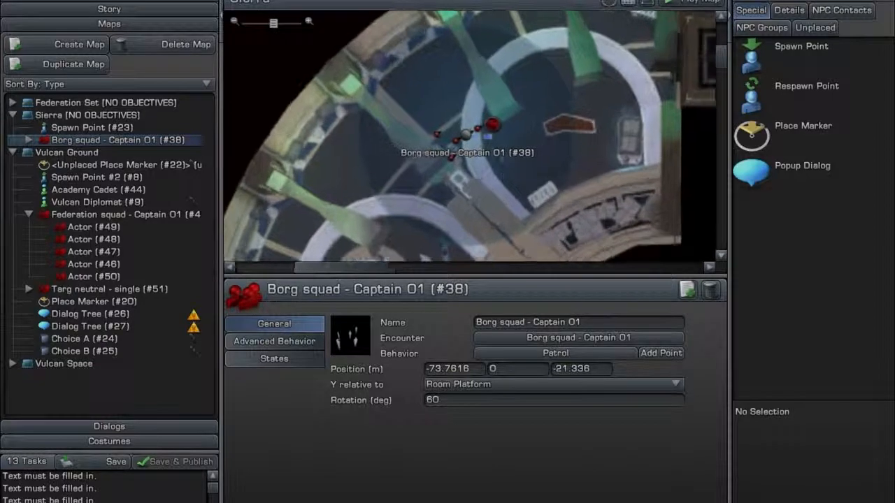
scroll(496, 125, "up", 1)
scroll(496, 125, "up", 1)
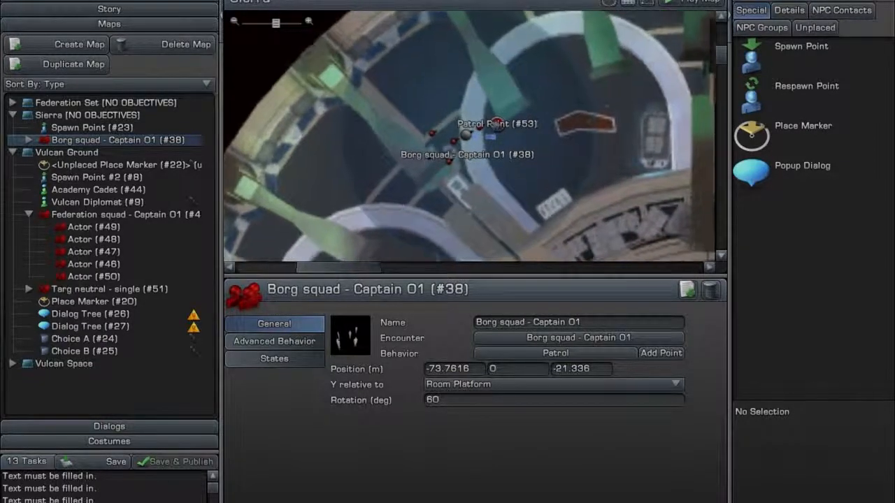
left_click(274, 342)
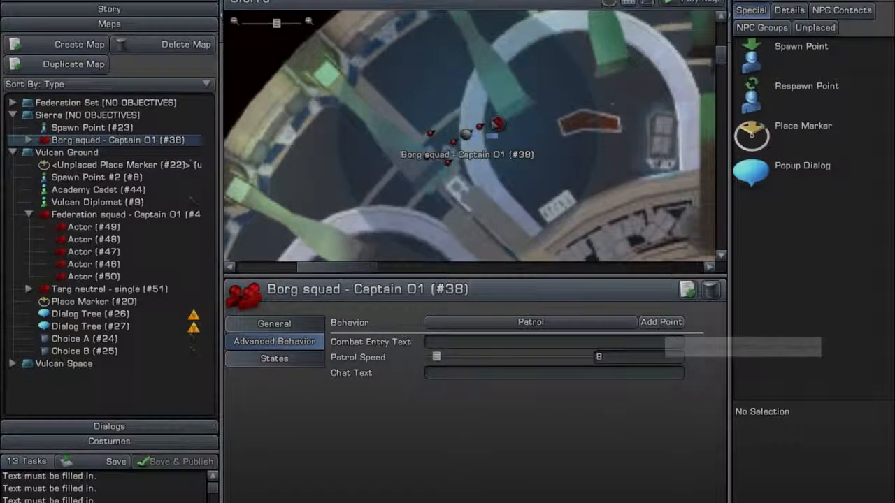
left_click(662, 321)
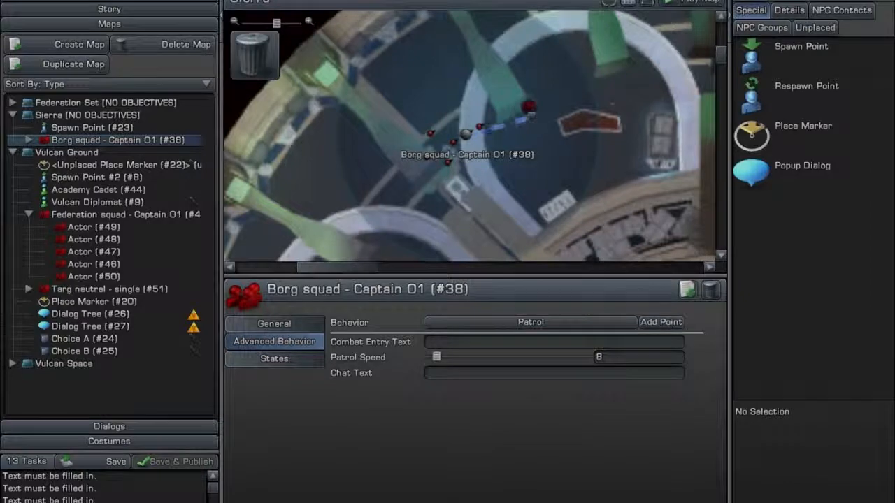
left_click(528, 106)
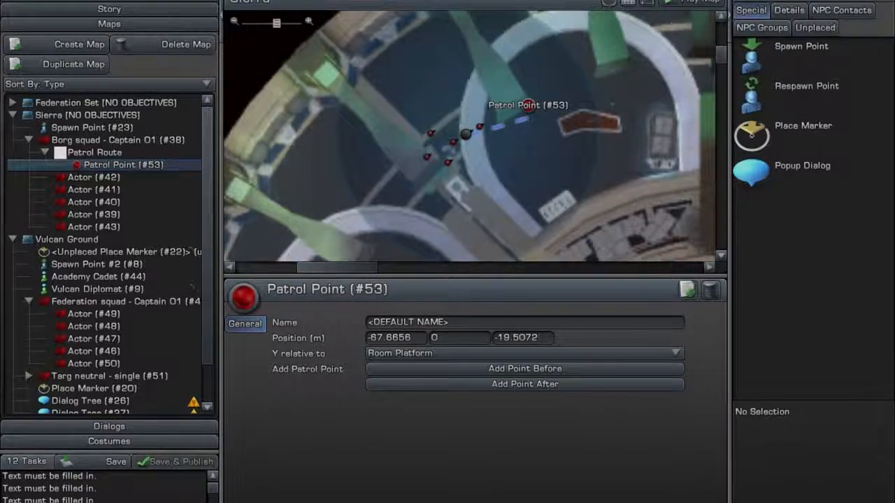
Move the Borg squad's patrol point across the Sierra map to near the spawn point, at about 33.5, 0, -44.5 m
scroll(474, 220, "down", 5)
scroll(474, 219, "down", 2)
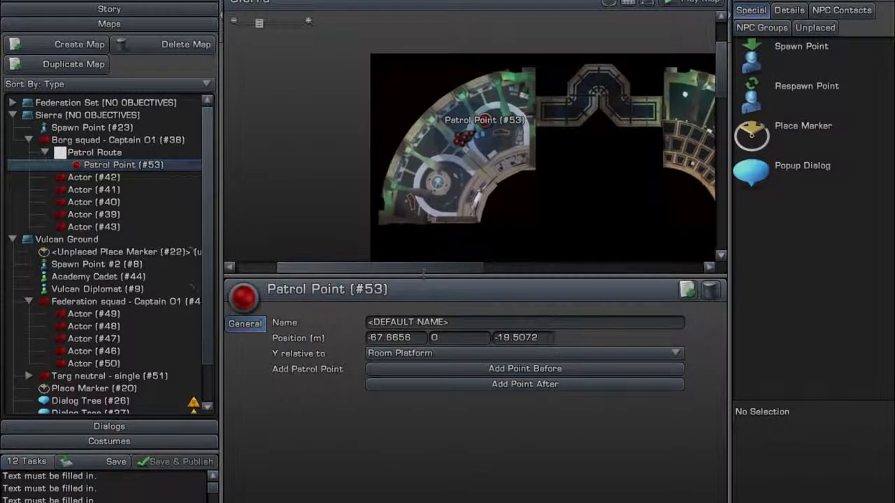
left_click_drag(428, 270, 491, 271)
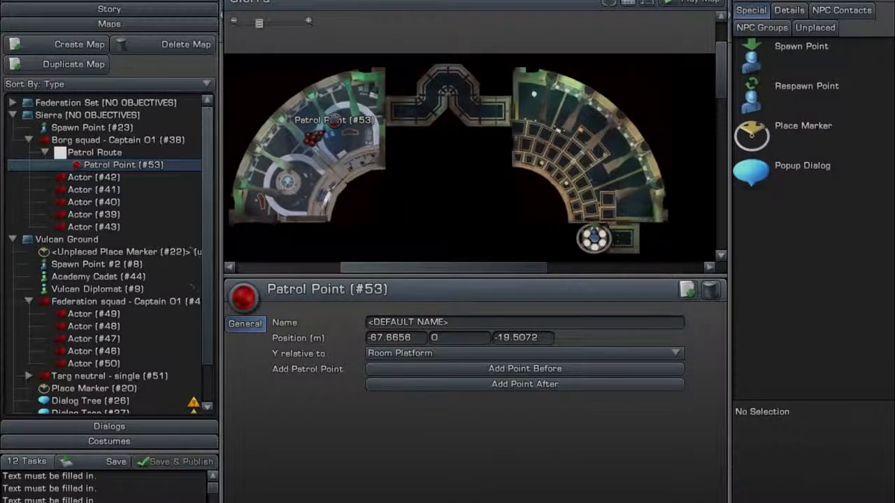
left_click_drag(338, 118, 599, 199)
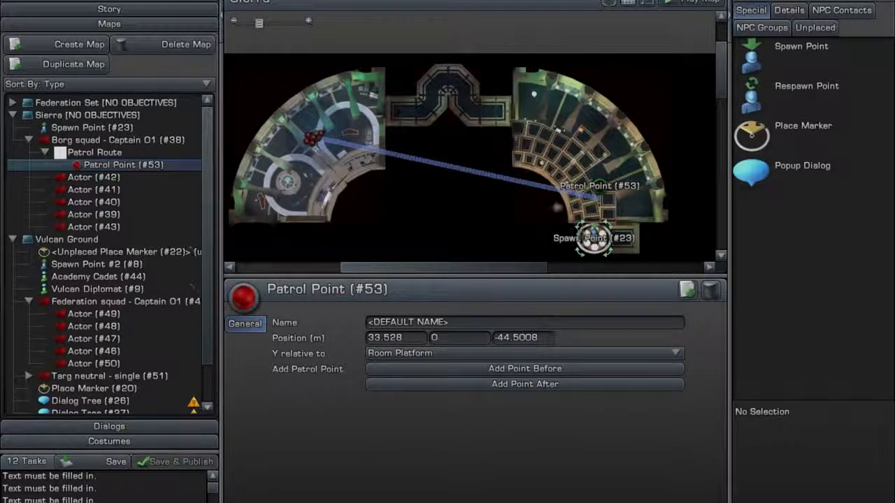